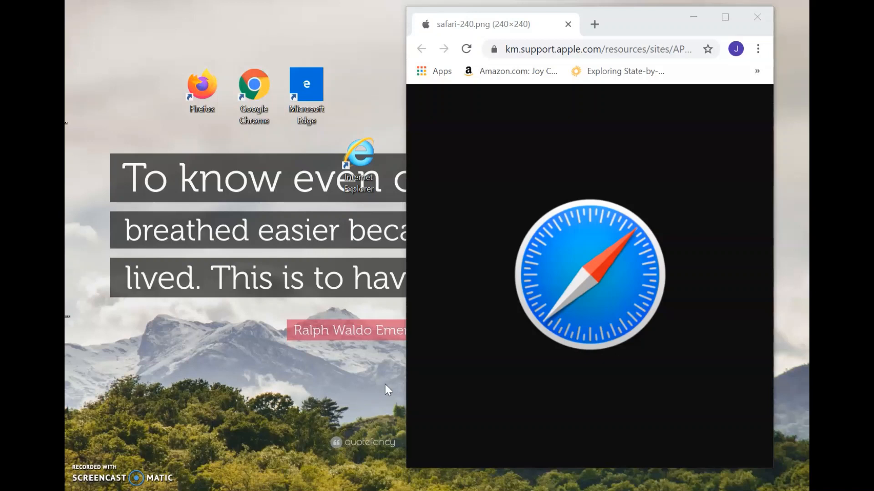
Step: Move the Internet Explorer desktop shortcut up into the top row beside Microsoft Edge
left_click(382, 332)
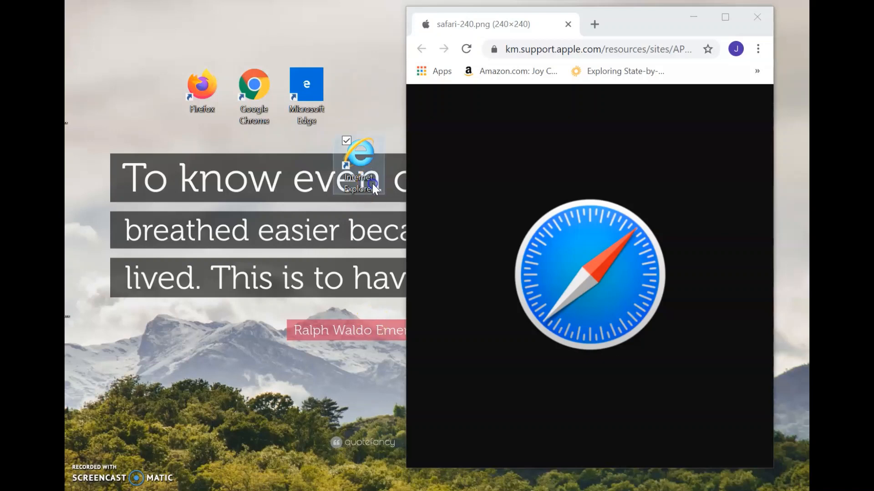
left_click_drag(372, 184, 378, 85)
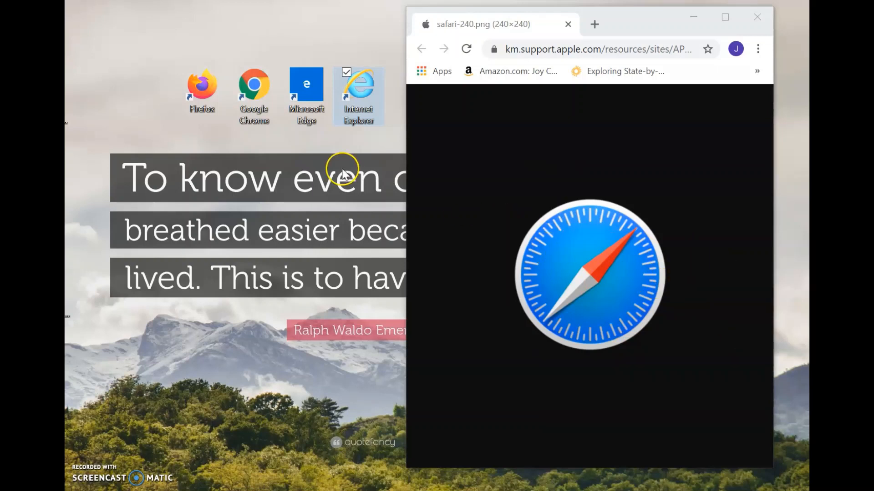
left_click(348, 156)
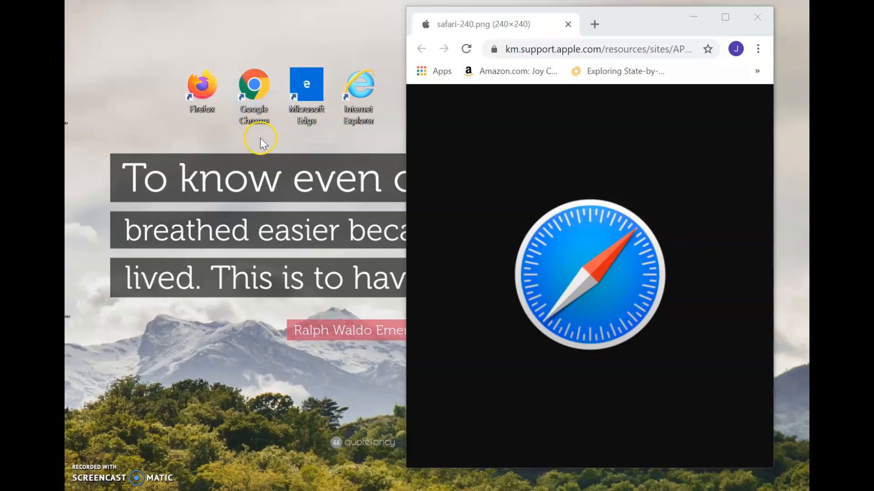
left_click(262, 122)
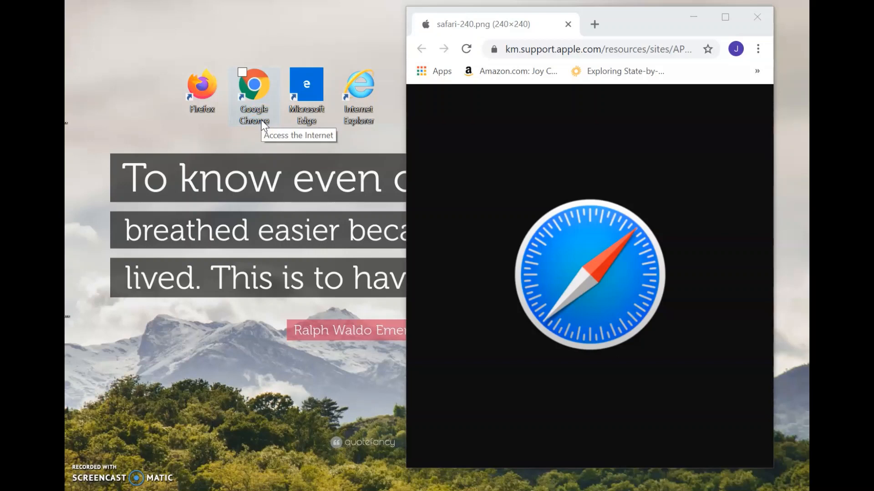
left_click(289, 154)
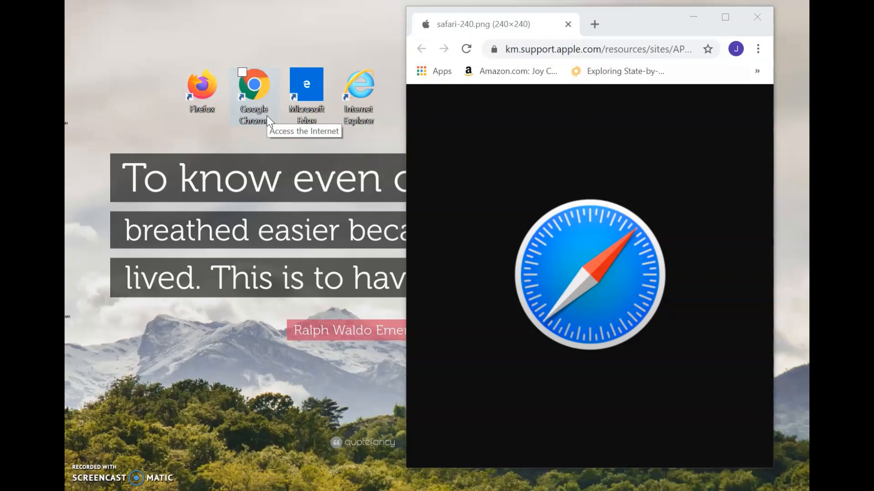
left_click(257, 145)
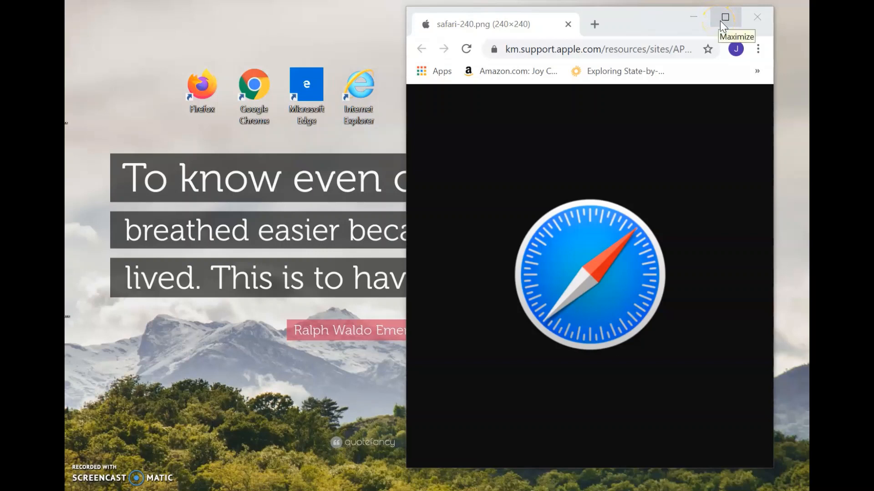
left_click(257, 97)
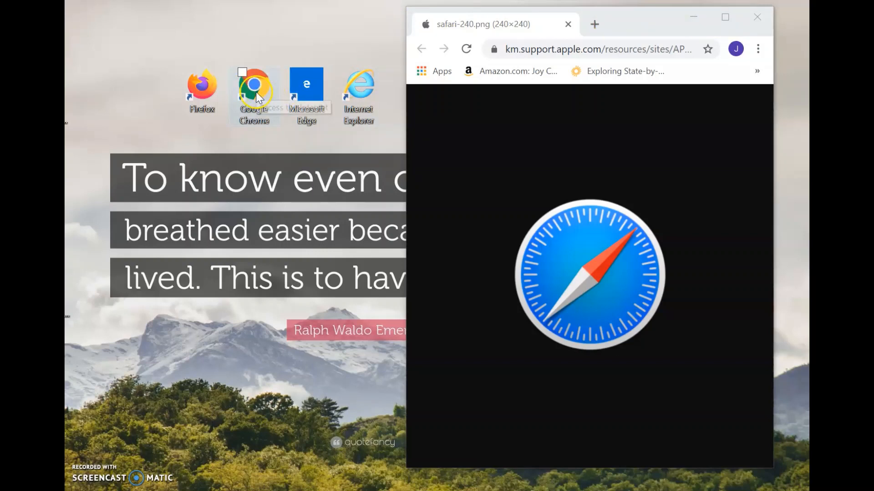
left_click(251, 96)
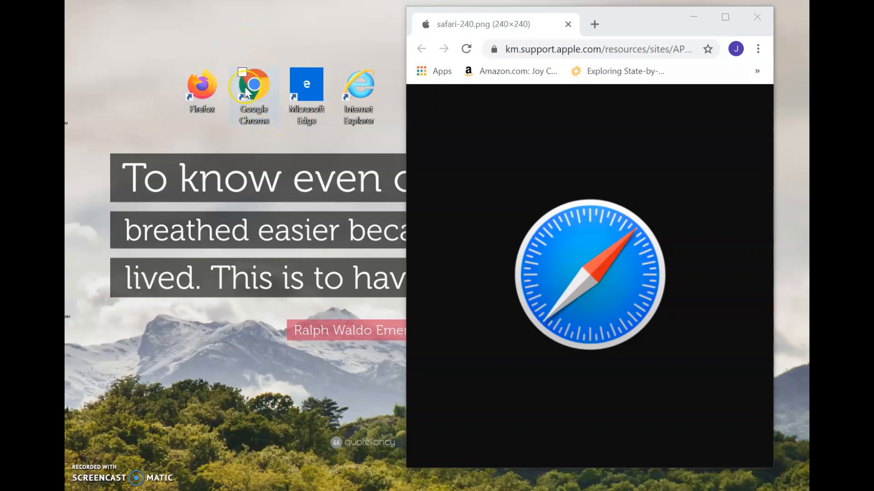
Step: Select the Chrome shortcut and bring the Safari image window to the front
left_click(264, 90)
left_click(468, 84)
left_click(591, 34)
left_click(604, 41)
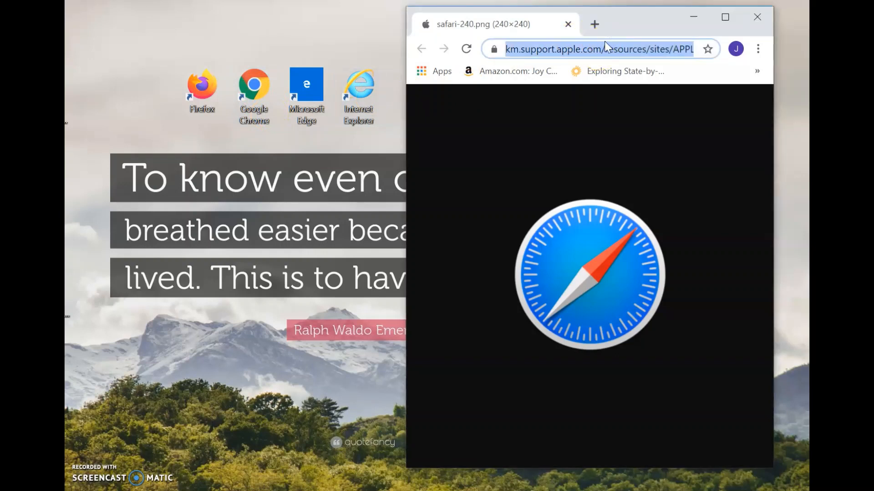
Step: Move the Chrome and Firefox shortcuts to the desktop's left edge and close the Safari image window
left_click_drag(268, 118, 112, 320)
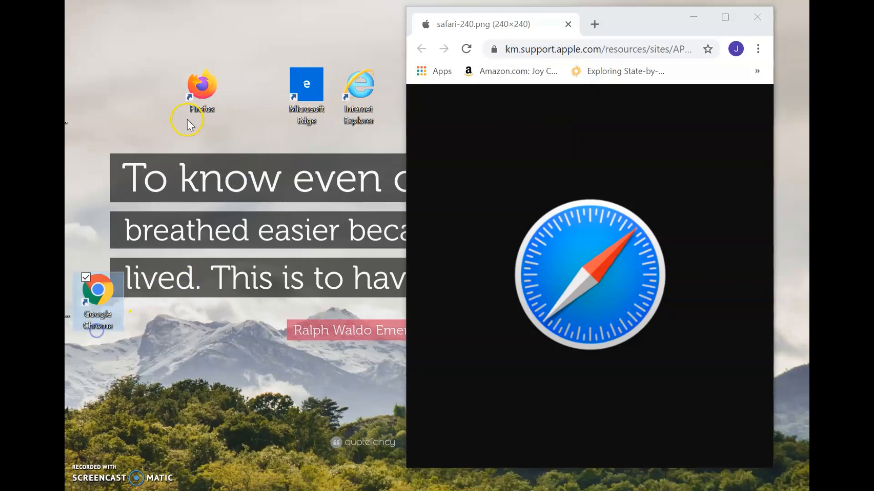
left_click_drag(188, 121, 85, 225)
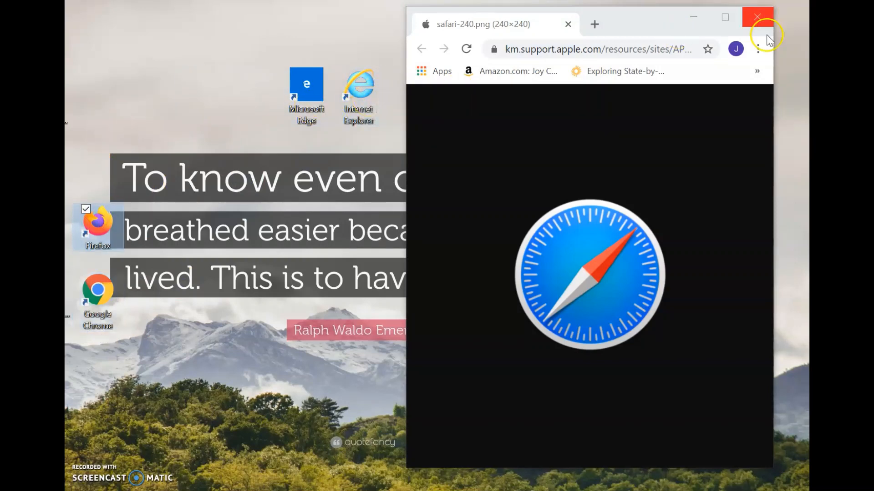
left_click(758, 17)
left_click(365, 96)
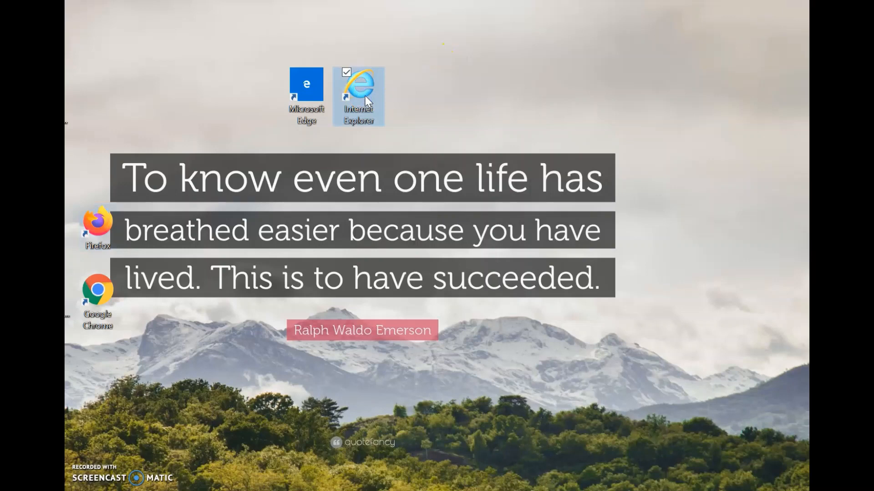
Step: Launch Internet Explorer and load google.com, ready to search
double_click(335, 114)
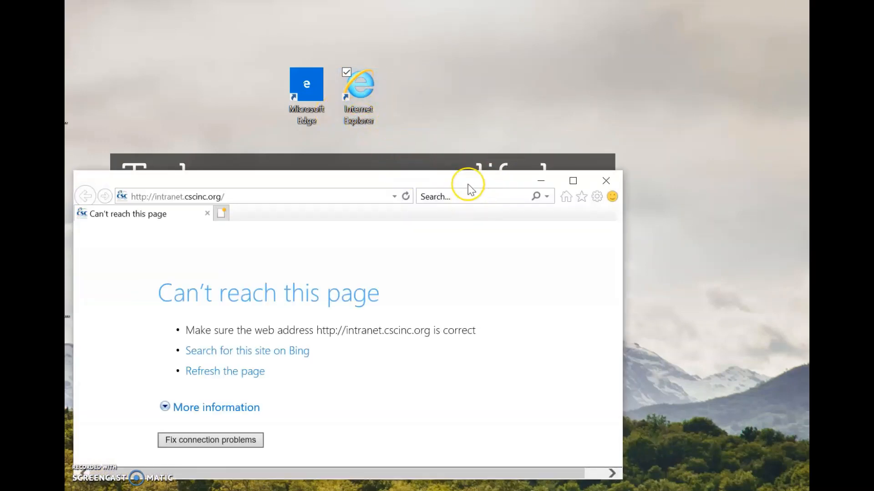
left_click(245, 195)
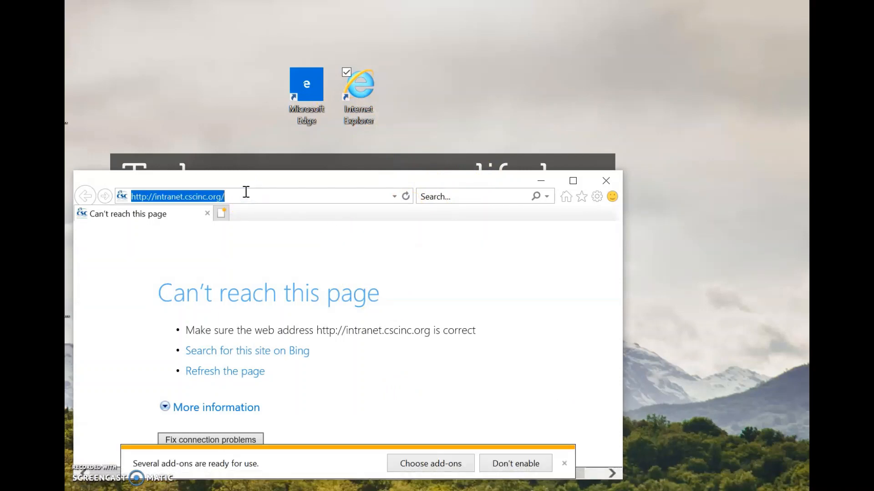
type("google")
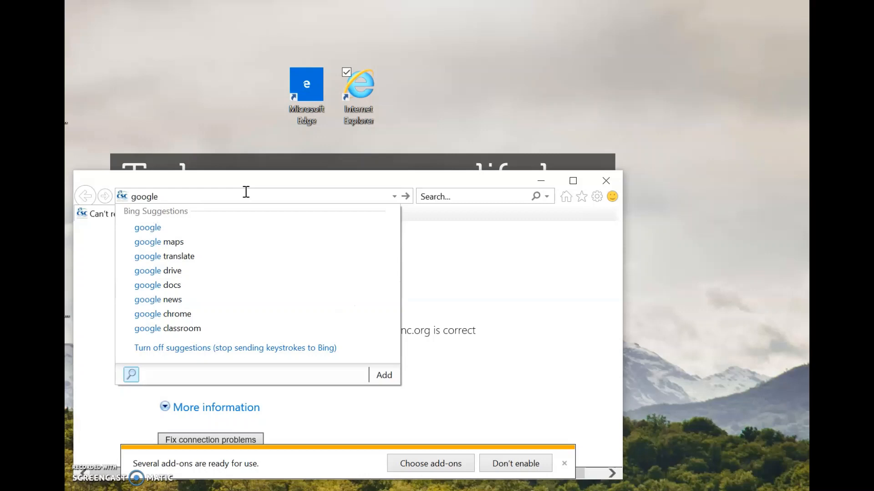
type(".com")
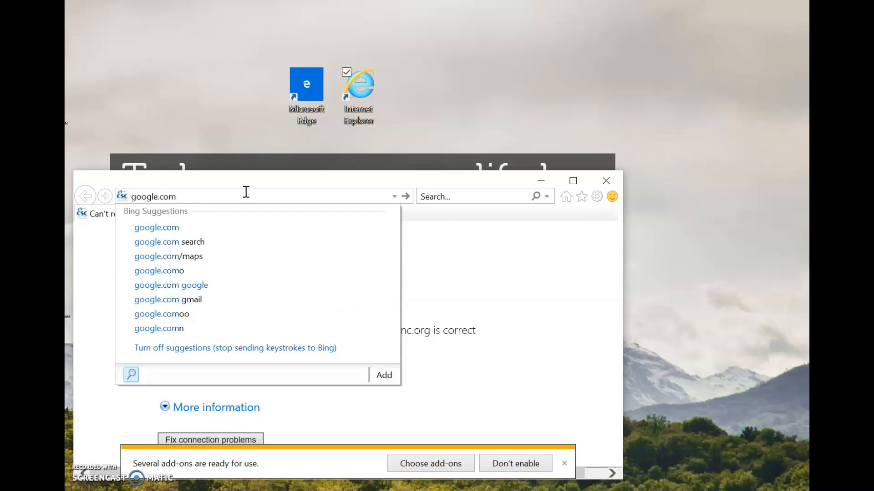
key("Return")
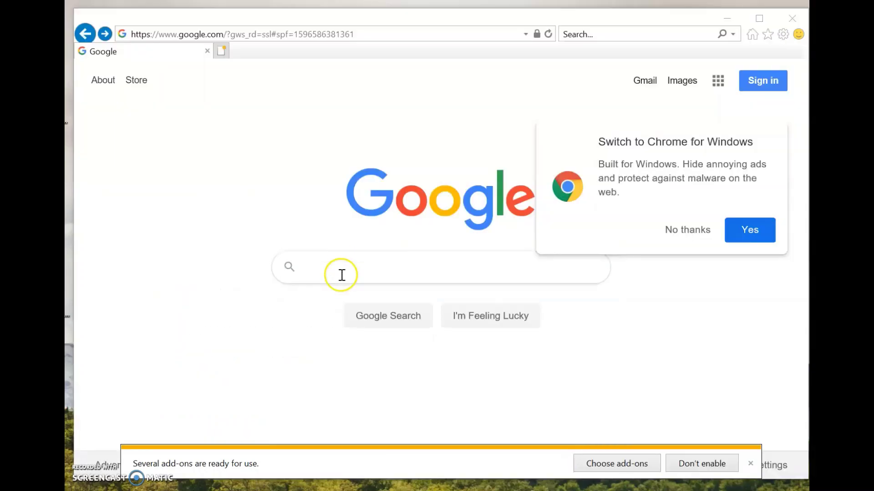
left_click(341, 276)
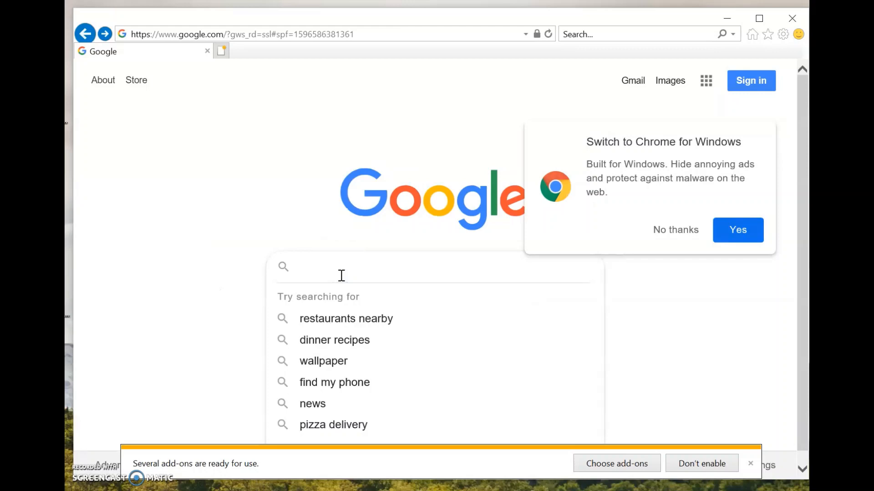
type("Google C")
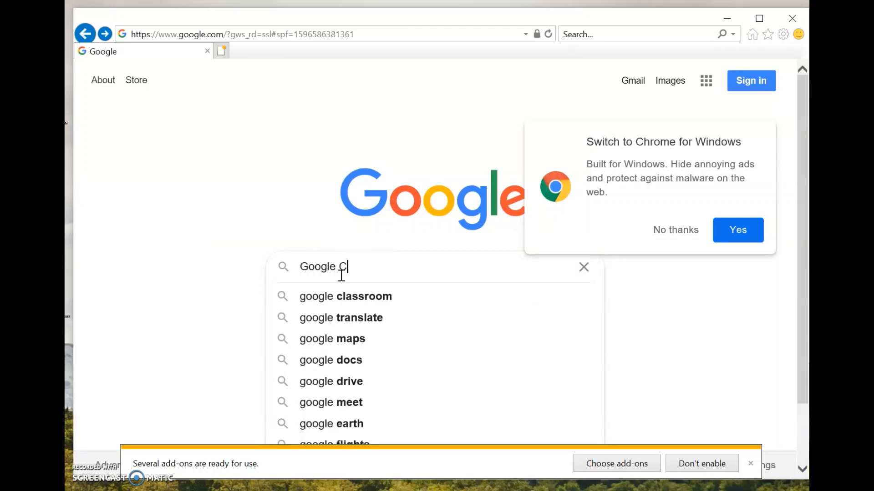
type("home")
Step: Search Google for Google Chrome, request the download from google.com/chrome, then close Internet Explorer
key("BackSpace")
key("BackSpace")
key("BackSpace")
type("r")
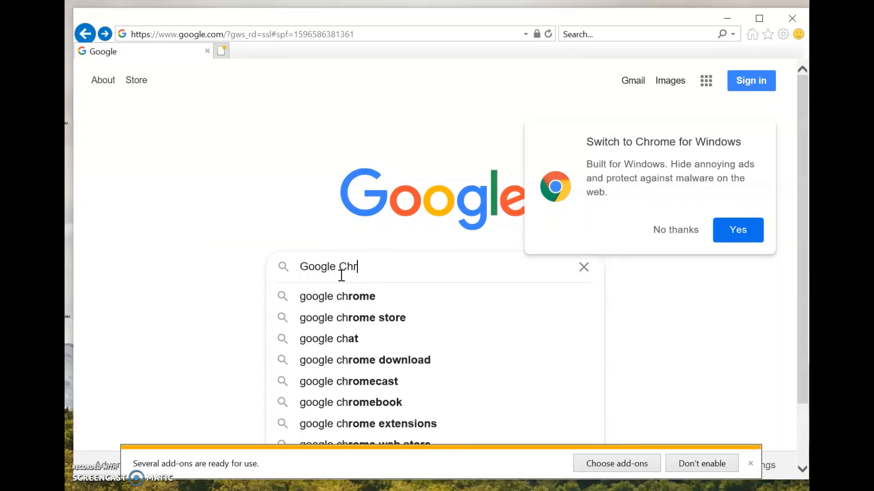
type("ome")
key("Return")
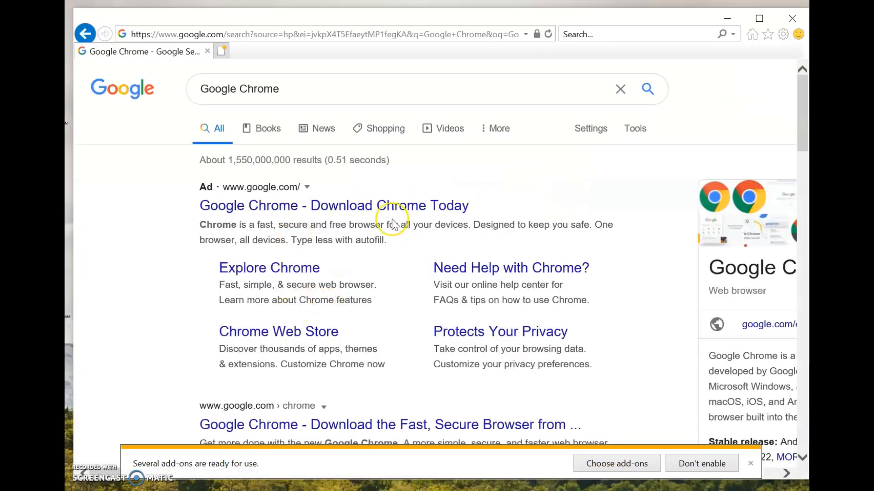
scroll(318, 173, "down", 2)
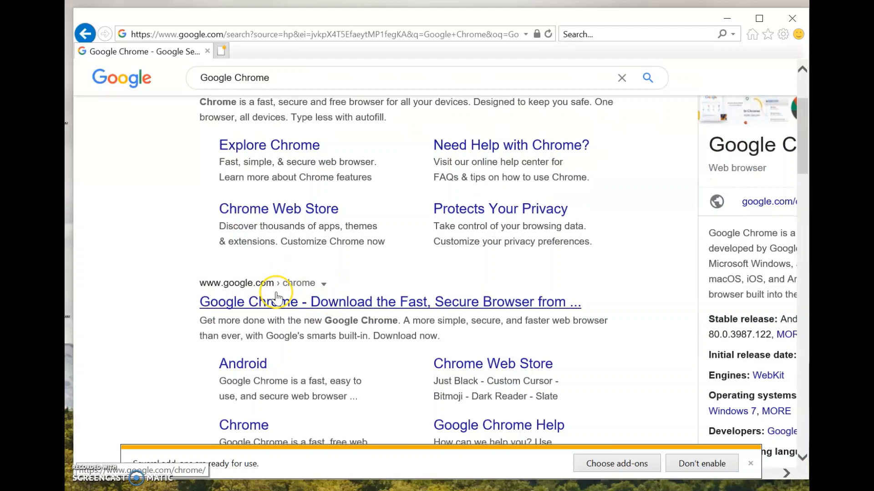
left_click(408, 301)
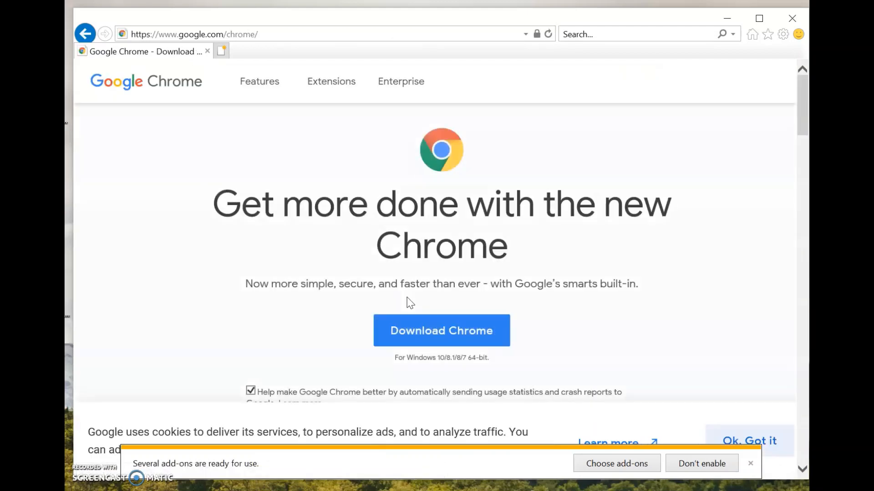
left_click(443, 335)
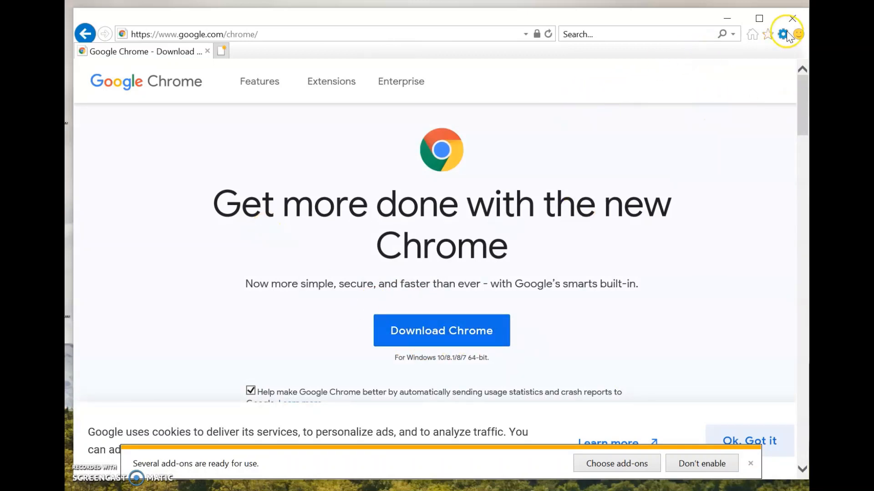
left_click(795, 21)
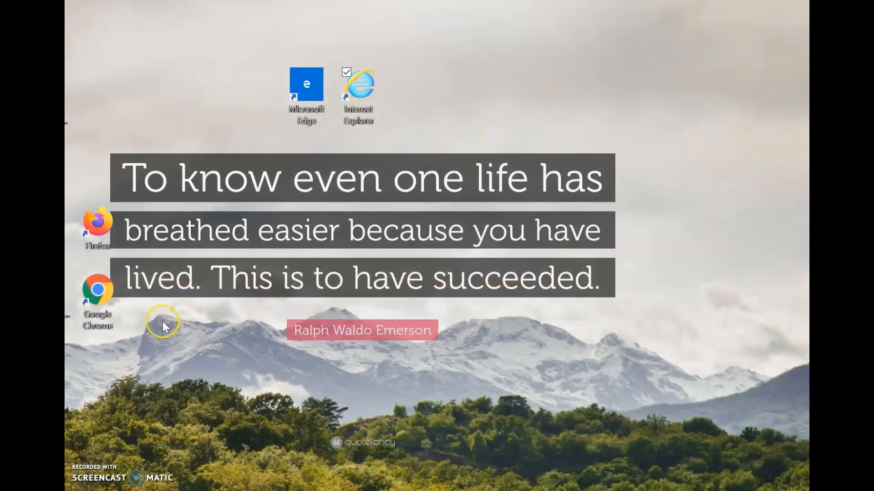
Step: Move the Chrome shortcut beside Internet Explorer, launch Chrome briefly and close it
left_click_drag(103, 312, 470, 113)
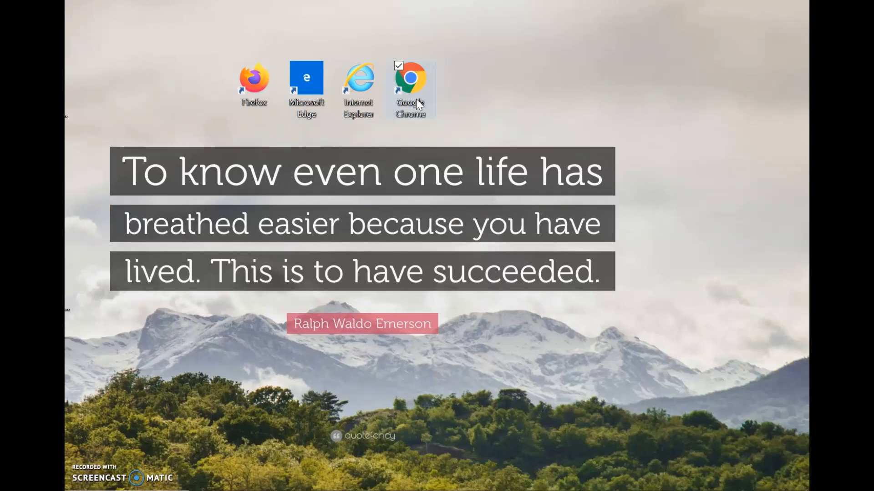
double_click(417, 99)
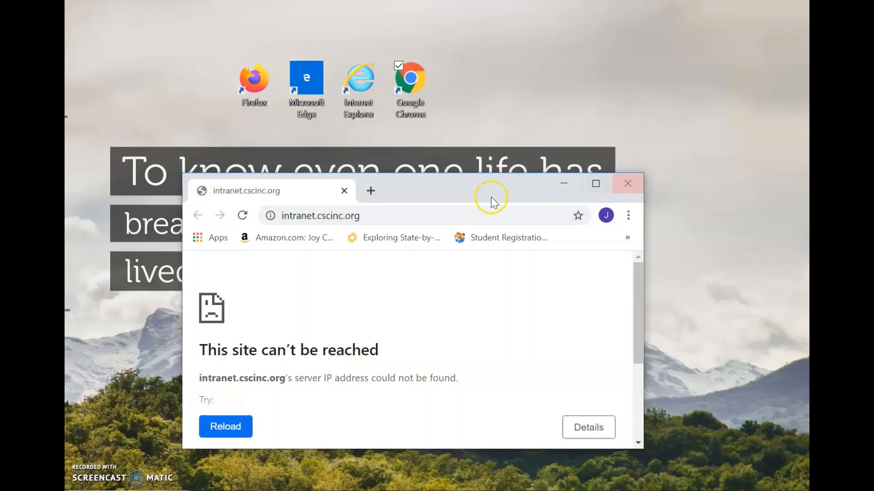
left_click(628, 184)
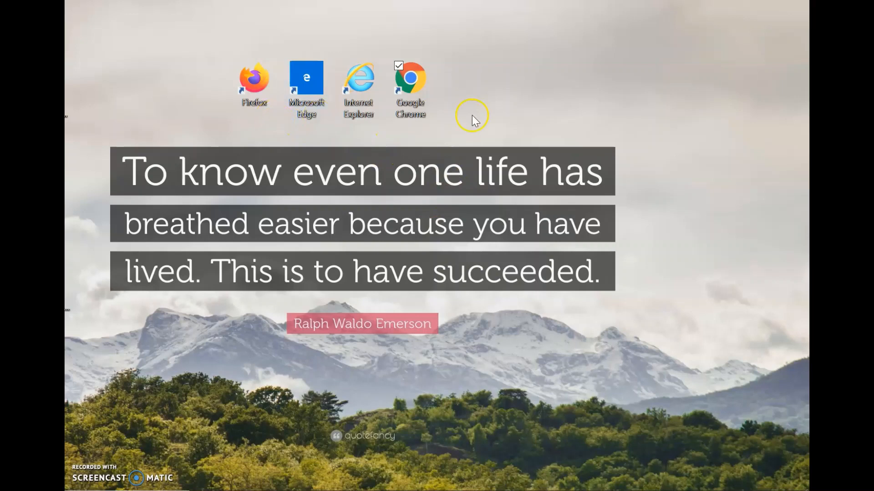
Step: Move the Chrome shortcut further right so it sits apart from Internet Explorer
left_click_drag(467, 85, 623, 83)
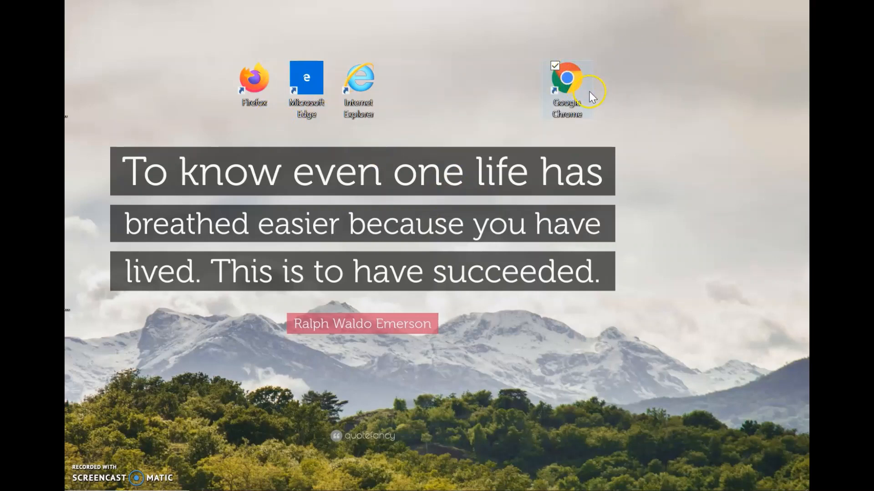
left_click_drag(580, 103, 623, 91)
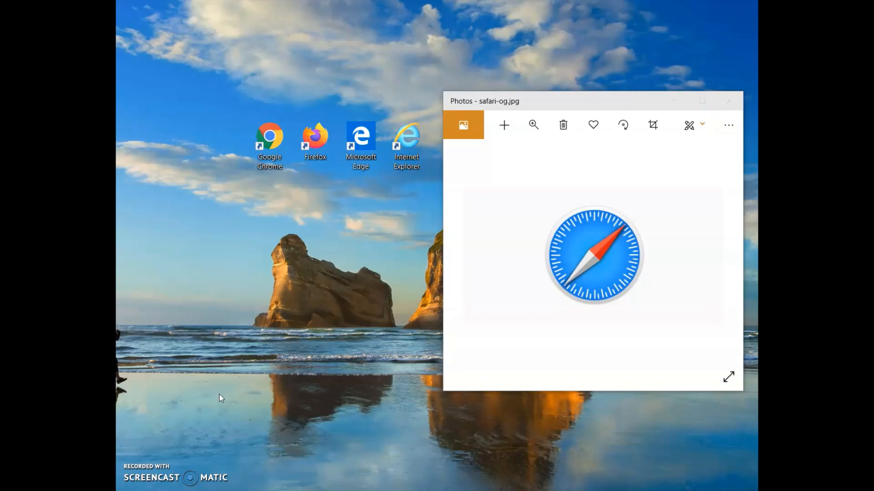
left_click(497, 239)
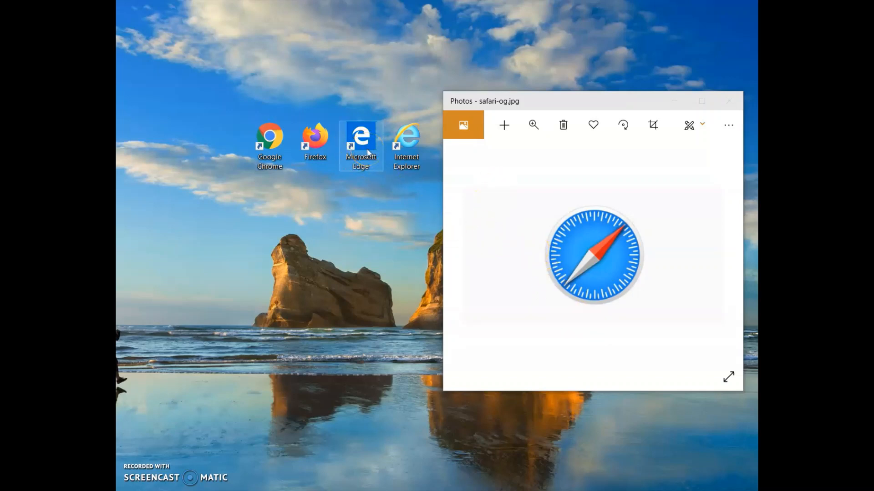
left_click(409, 156)
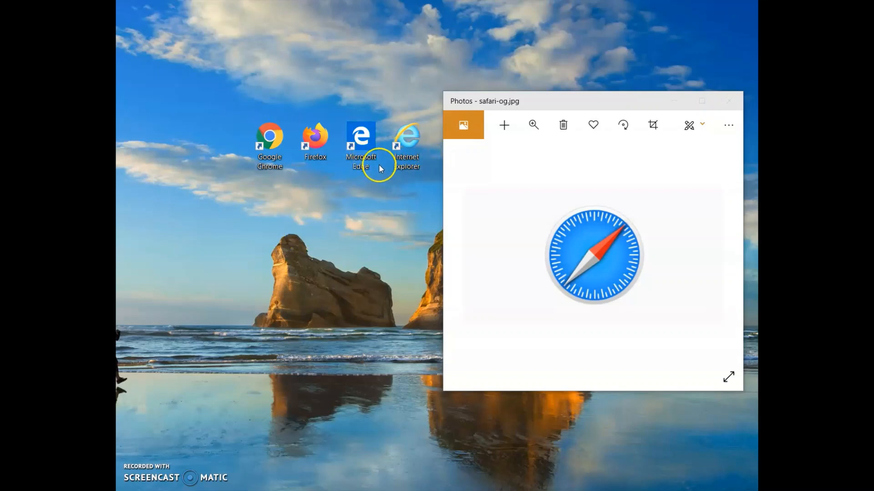
Step: Launch Internet Explorer, position its window higher, and go to google.com
double_click(406, 143)
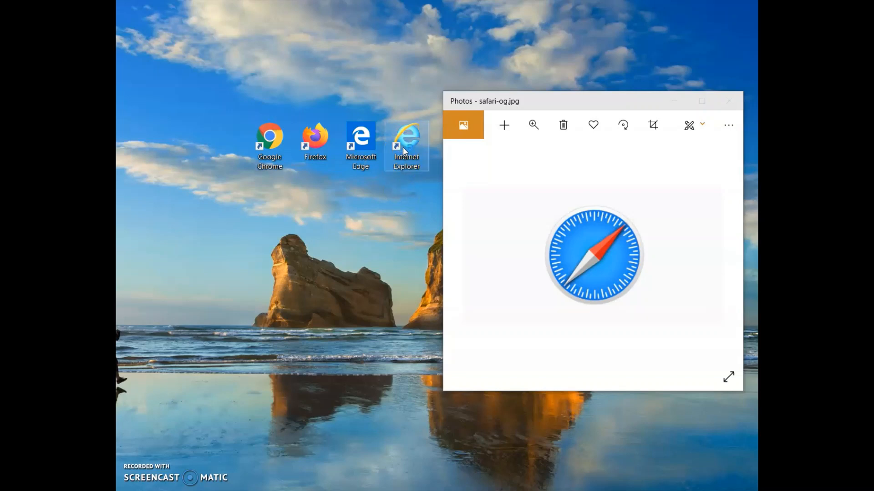
left_click_drag(420, 55, 441, 87)
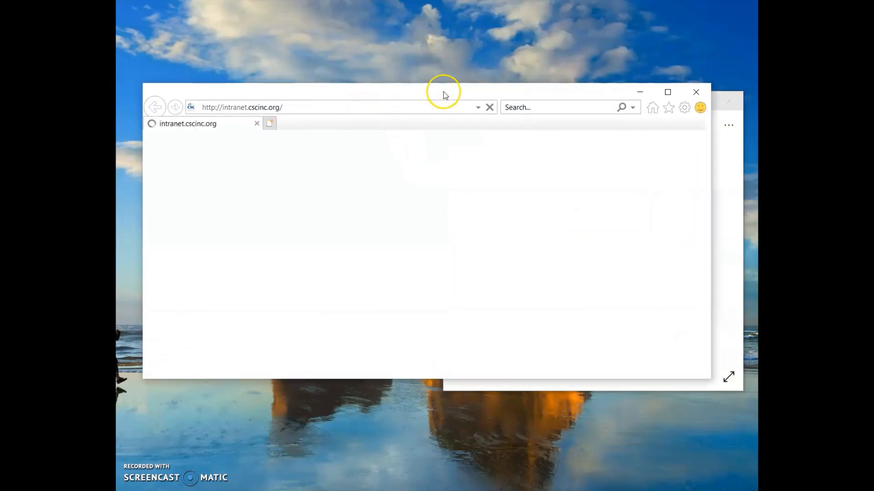
left_click_drag(444, 89, 445, 23)
left_click(334, 41)
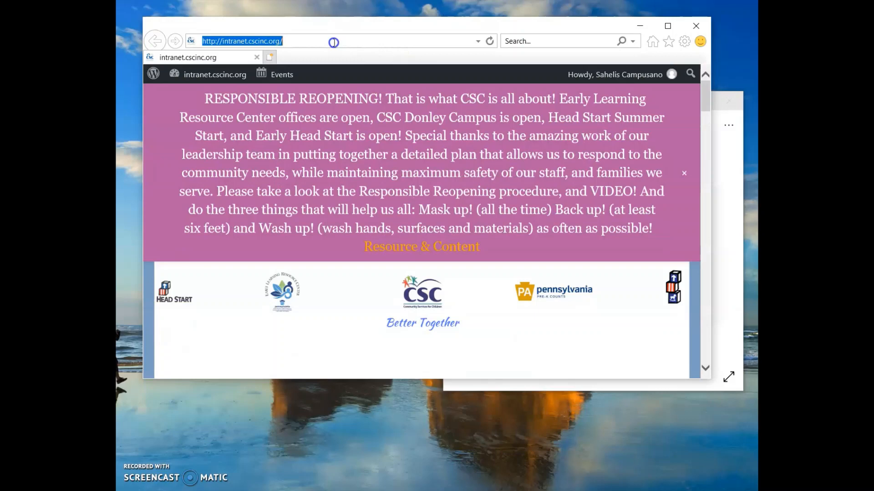
type("googl")
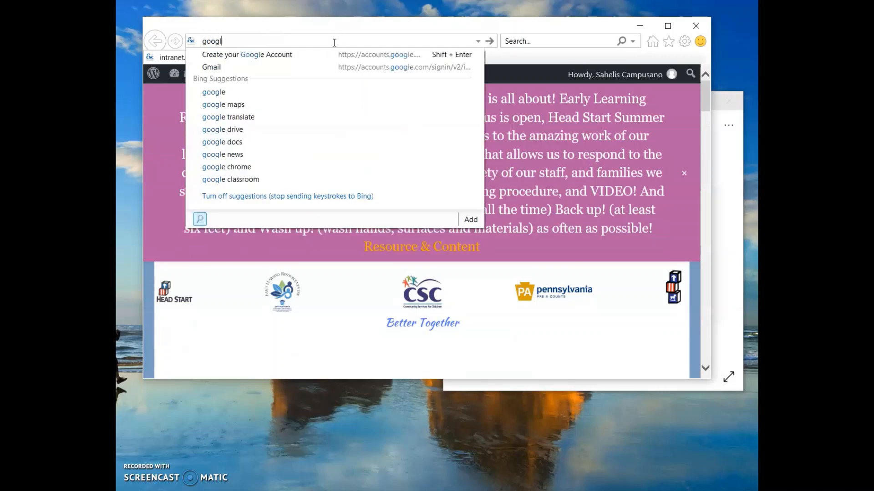
type("e.com")
key("Return")
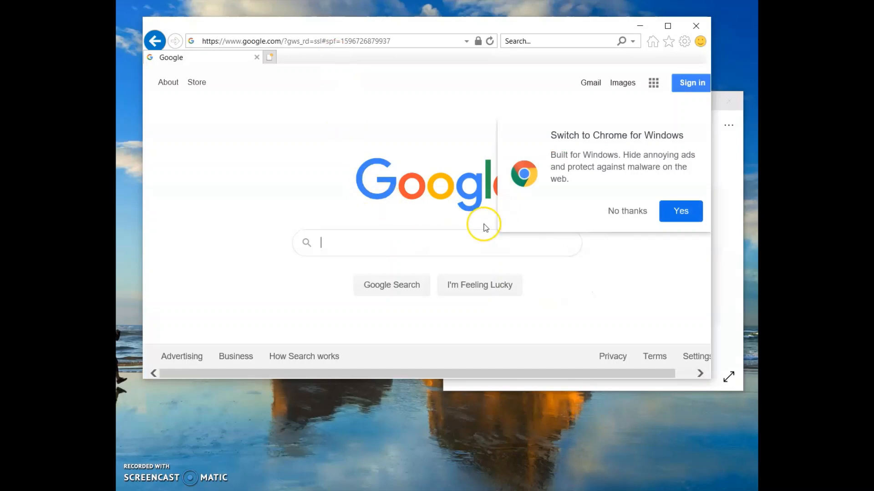
Step: Dismiss the switch-to-Chrome offer and search Google for google chrome
left_click(625, 211)
left_click(433, 240)
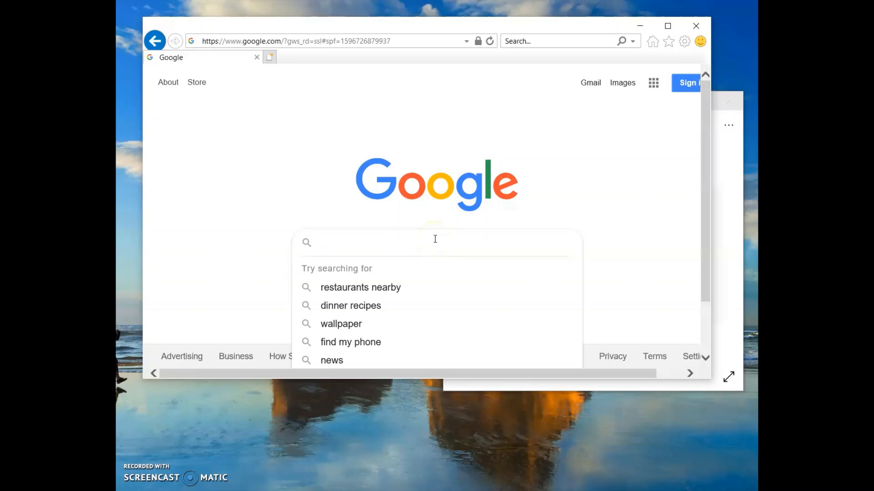
type("g")
type("oogle")
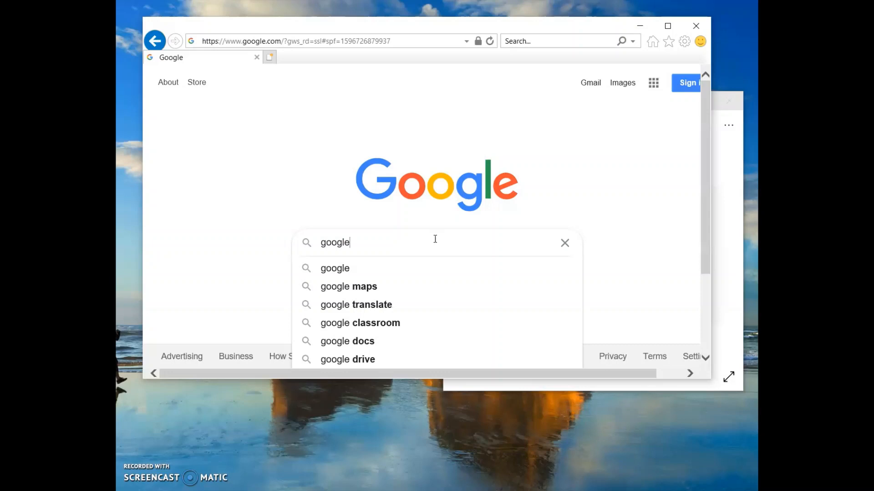
type(" ch")
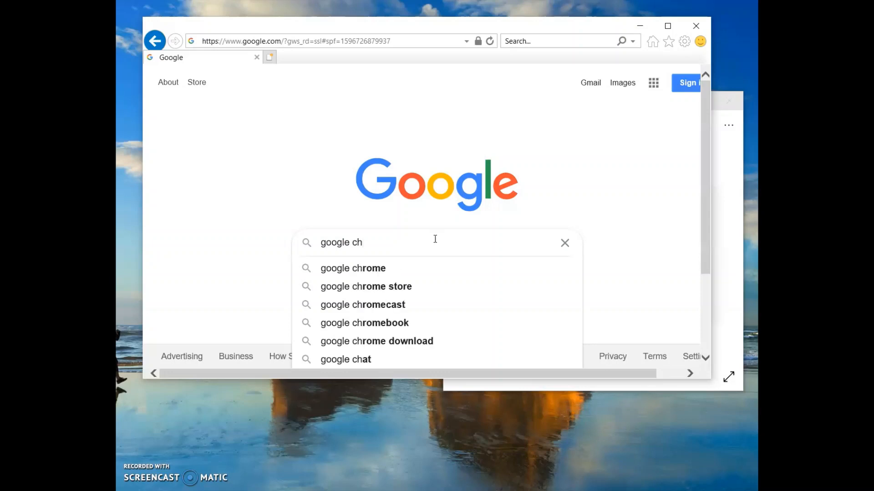
type("rome")
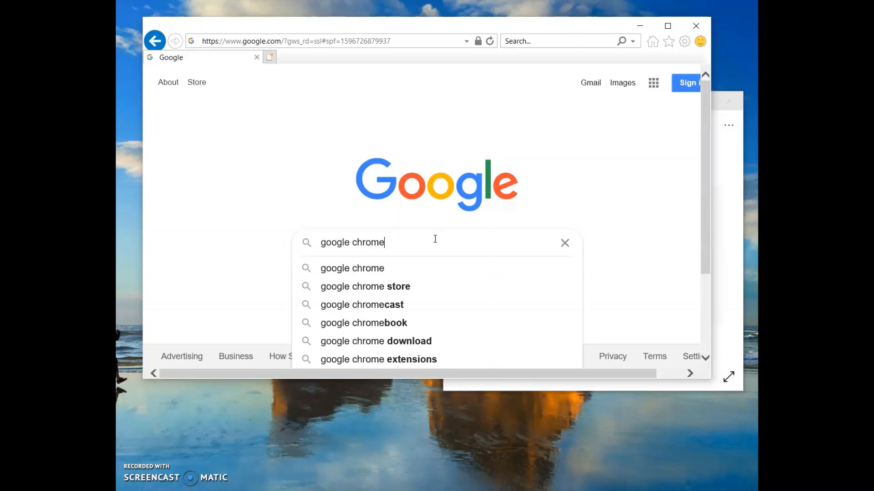
left_click(407, 269)
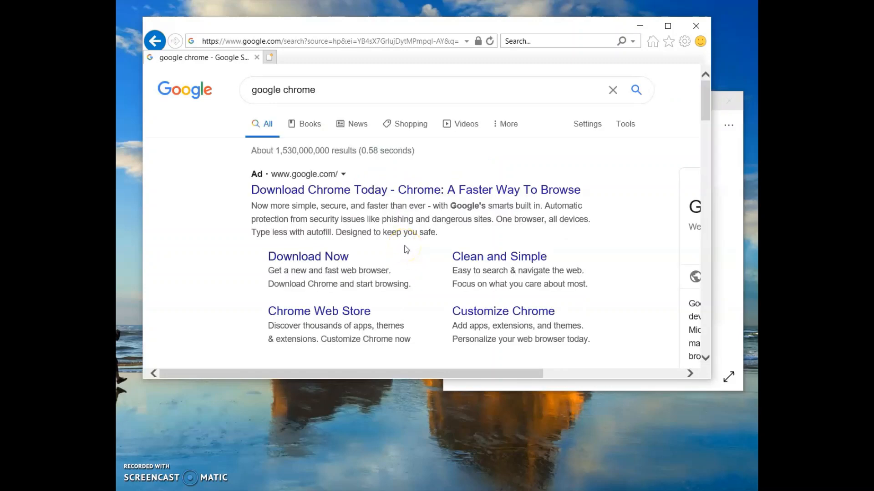
scroll(382, 203, "down", 2)
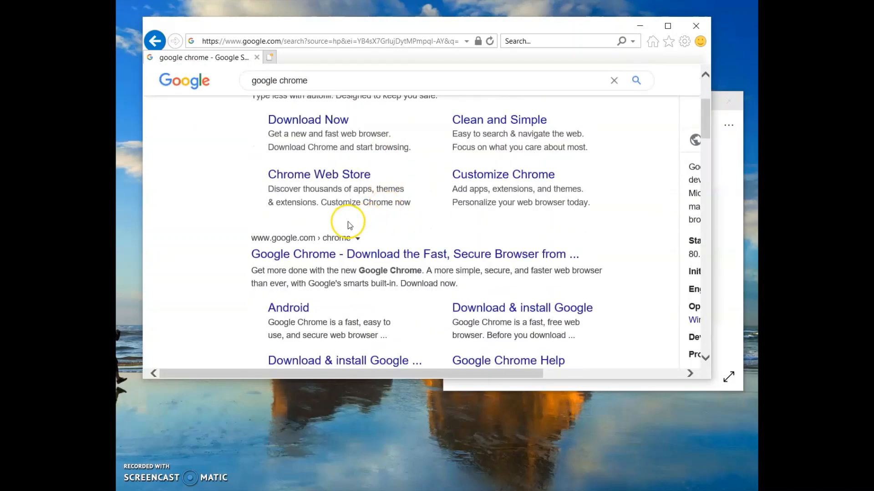
scroll(347, 225, "up", 2)
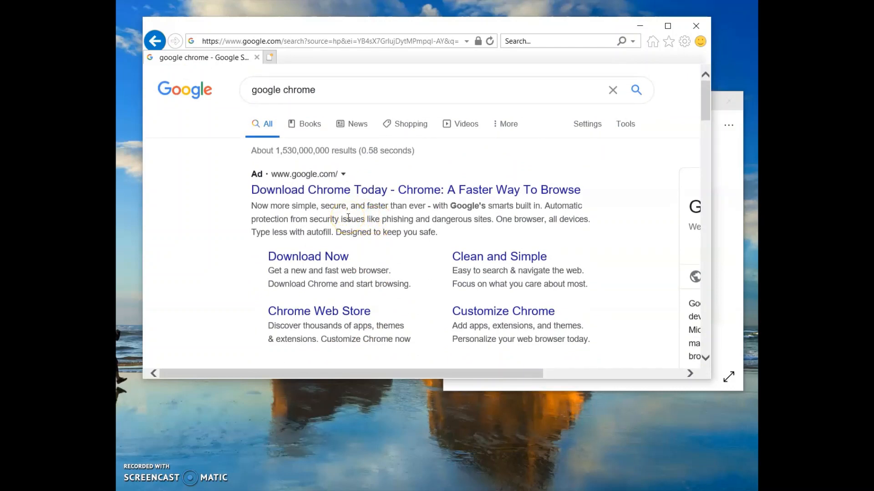
scroll(347, 218, "down", 1)
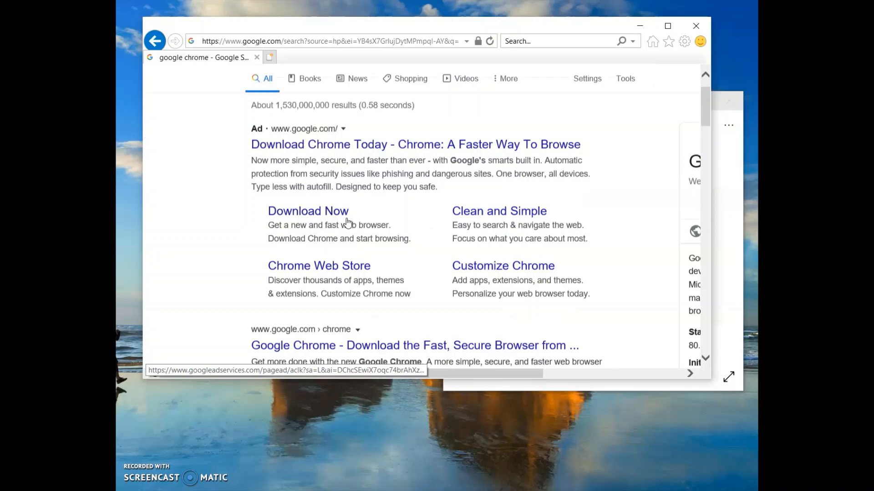
Step: Follow the Download Chrome Today ad, download Chrome, and minimize Internet Explorer to reveal Chrome
left_click(363, 144)
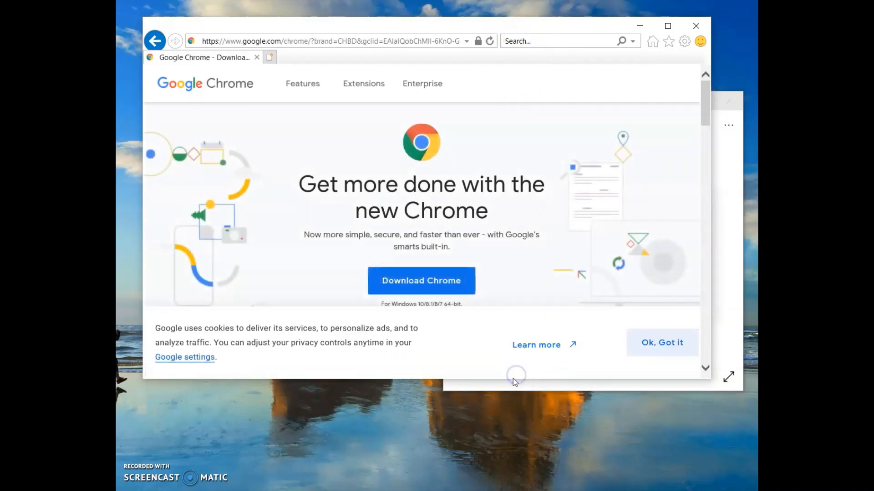
left_click_drag(513, 380, 511, 490)
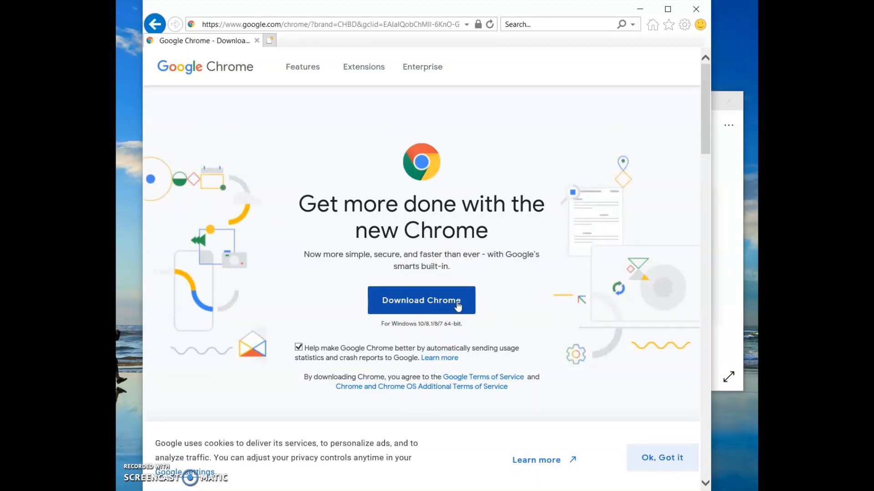
left_click(445, 299)
left_click(639, 9)
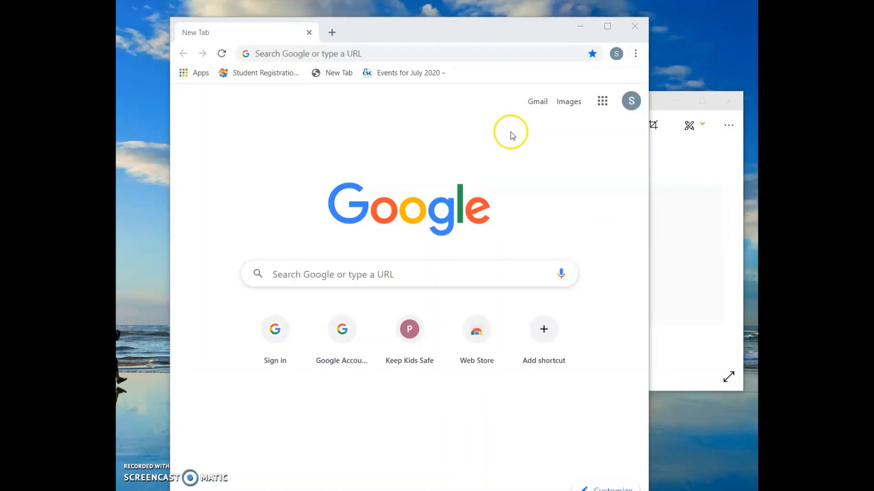
Step: Search Google in Chrome for escuela to see its English translation, school
left_click(404, 268)
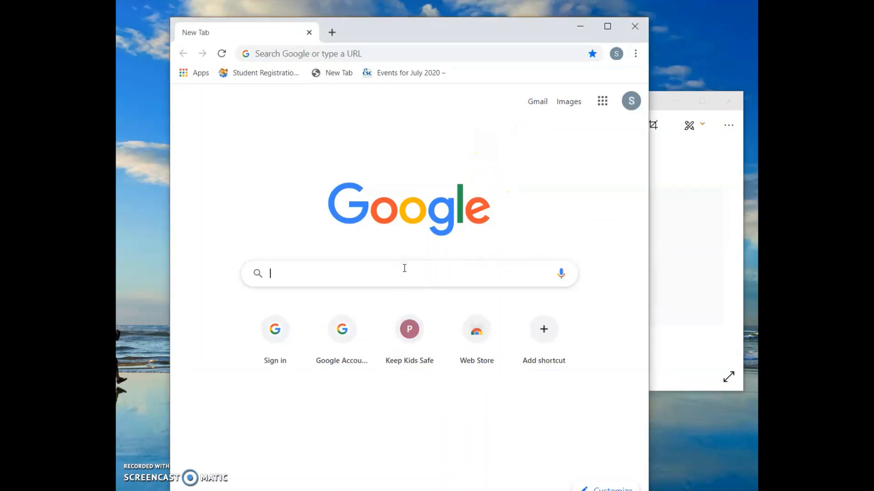
type("e")
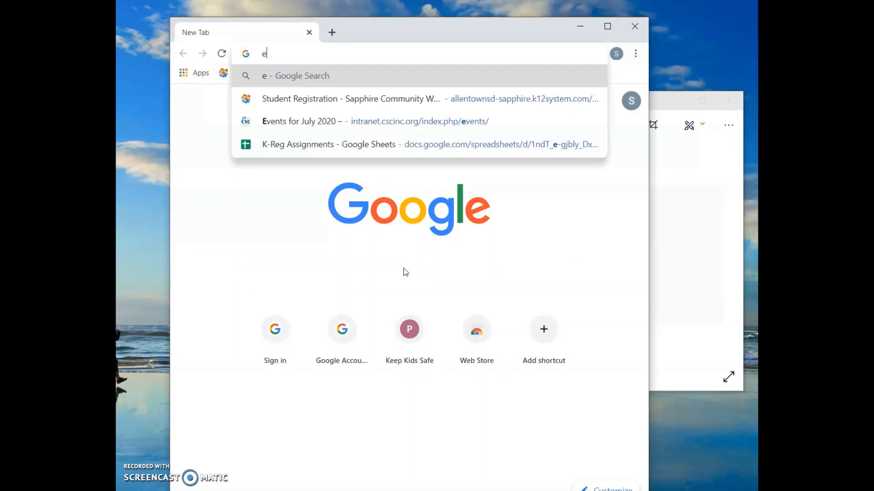
type("scu")
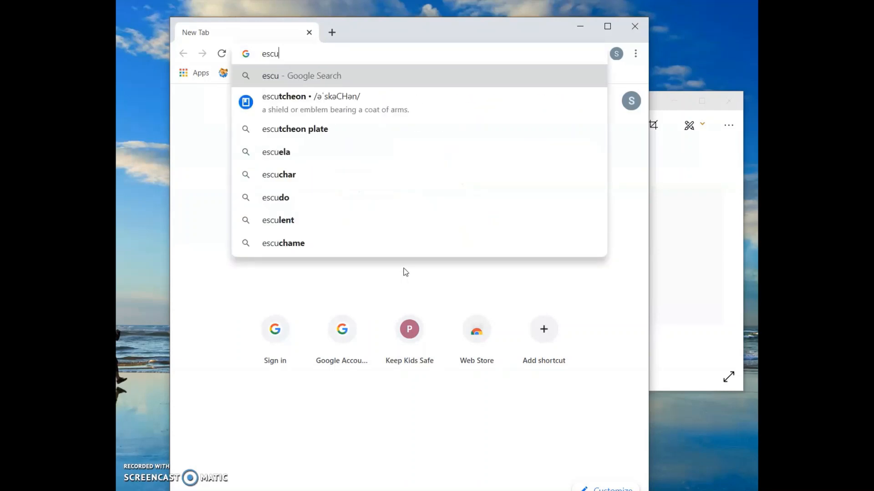
left_click(286, 153)
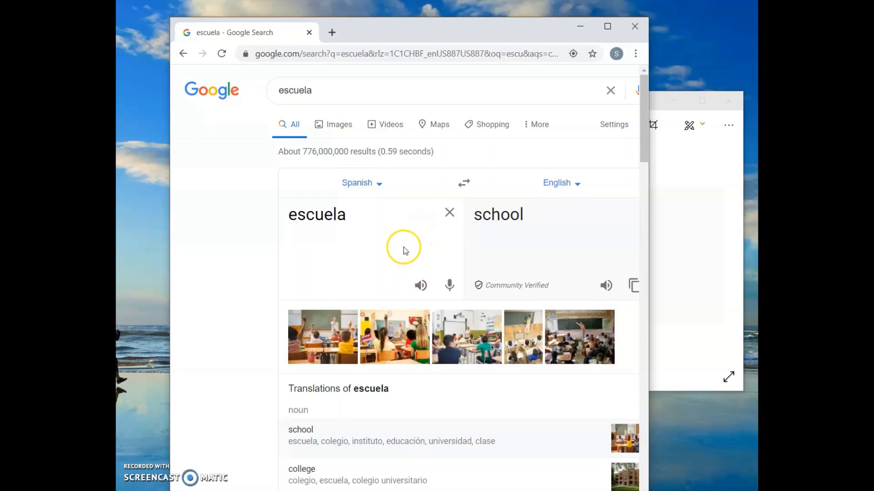
Step: Minimize the Chrome window to show the desktop and the Photos window
left_click(580, 26)
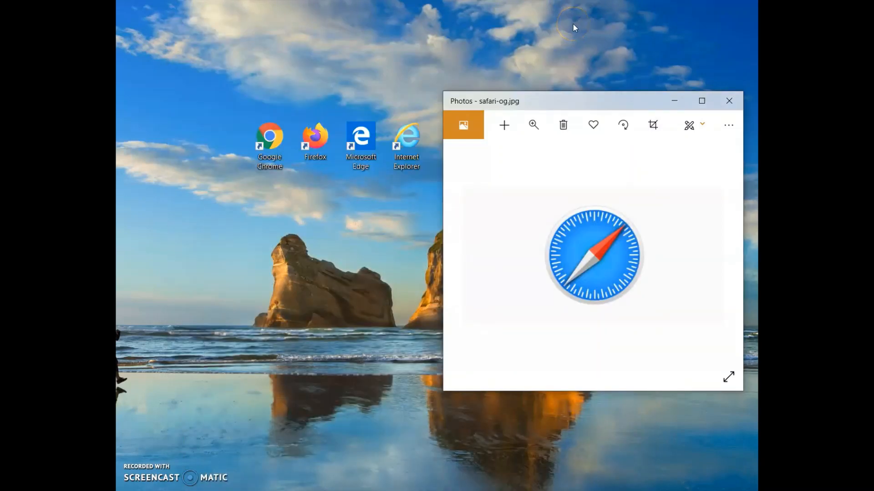